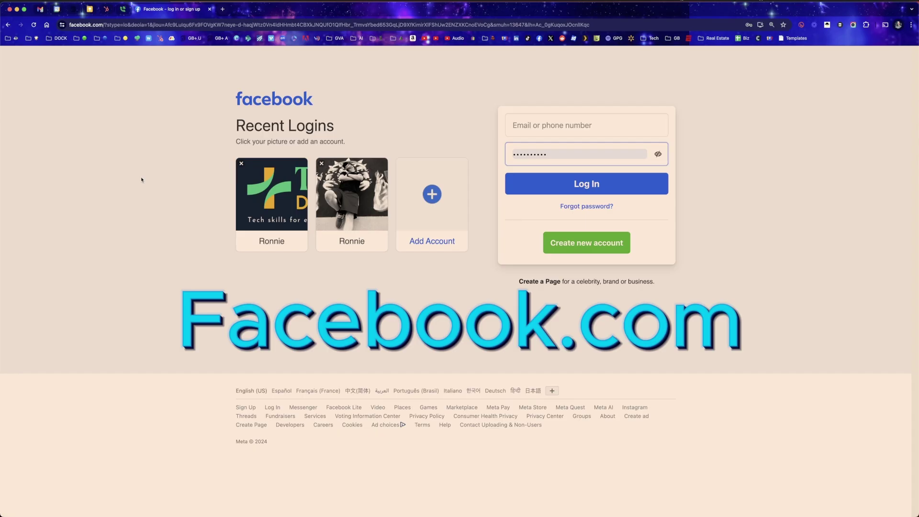
Step: Log in with the saved profile card to reach the News Feed
click(262, 201)
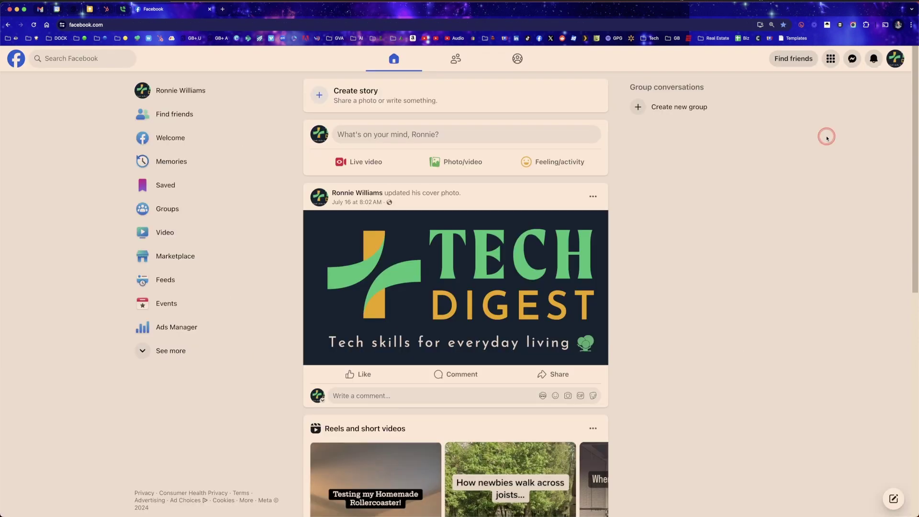
Step: Open Privacy Checkup from Settings & privacy and start 'Who can see what you share'
click(897, 63)
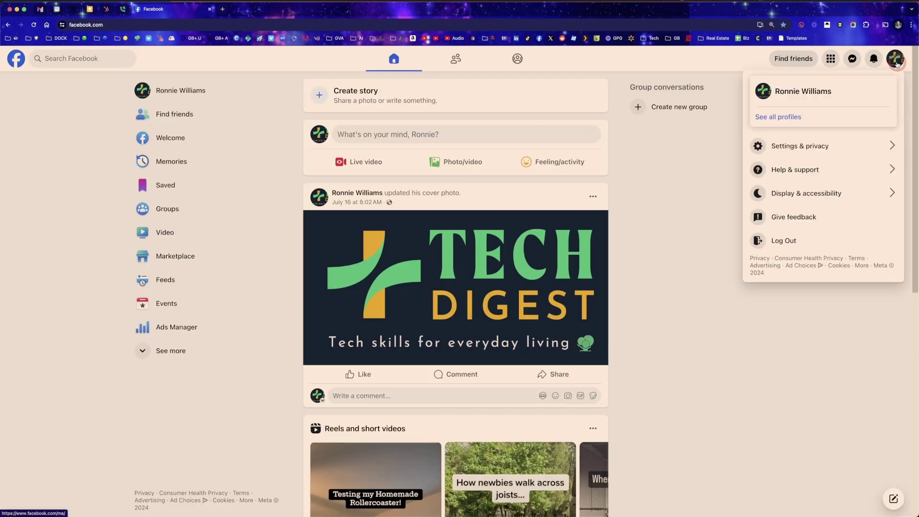
click(846, 146)
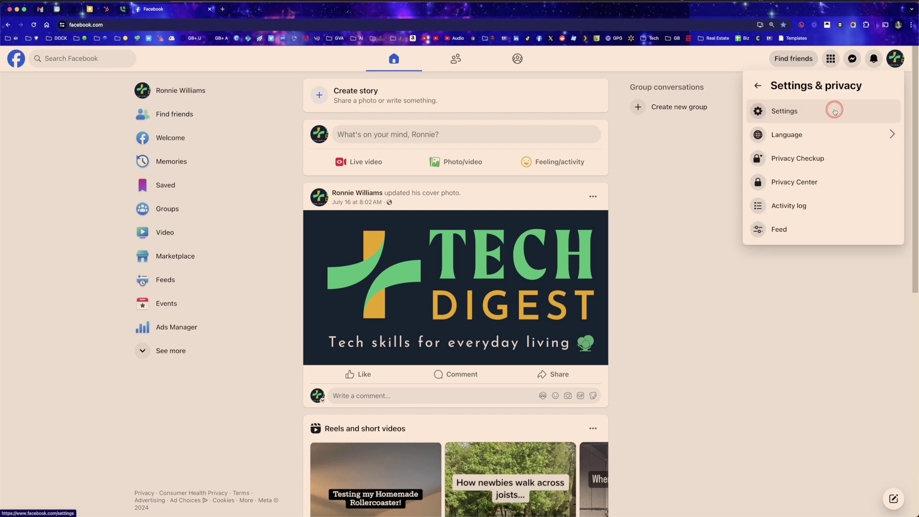
click(850, 163)
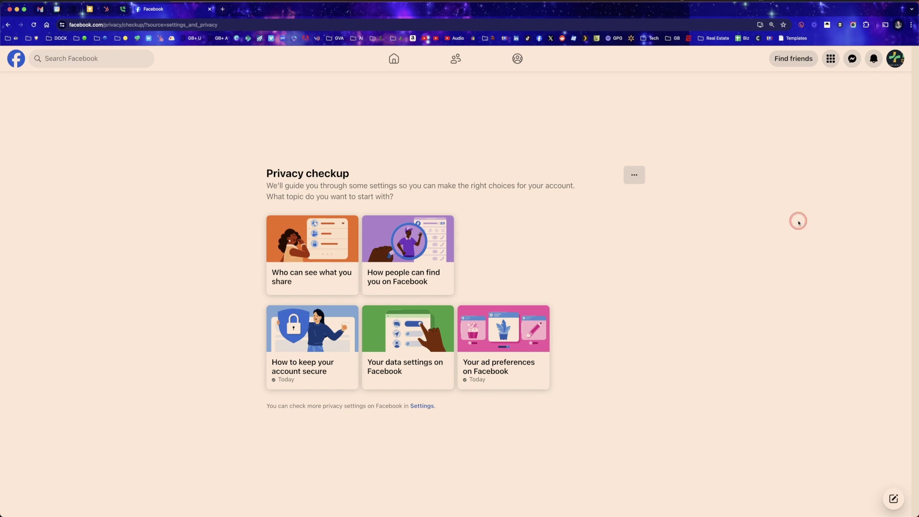
click(329, 257)
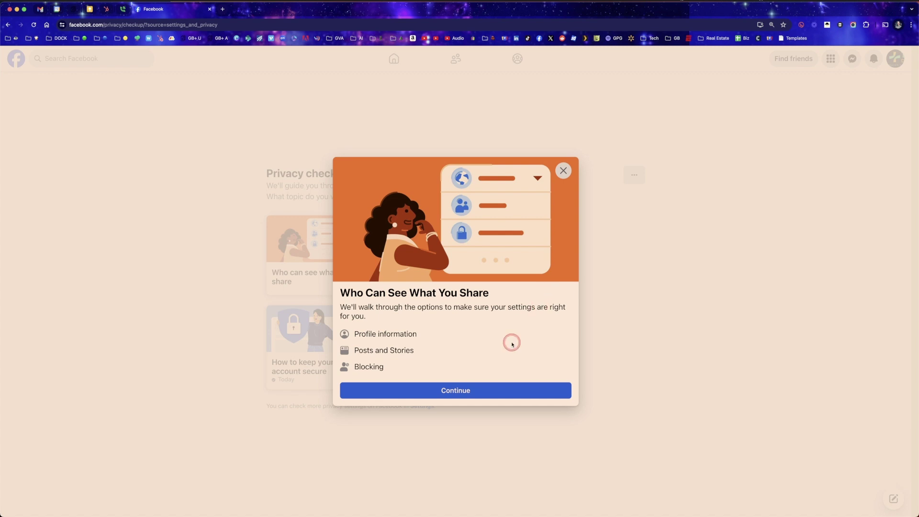
Step: Begin the 'Who can see what you share' walkthrough and move past Profile Information
click(484, 391)
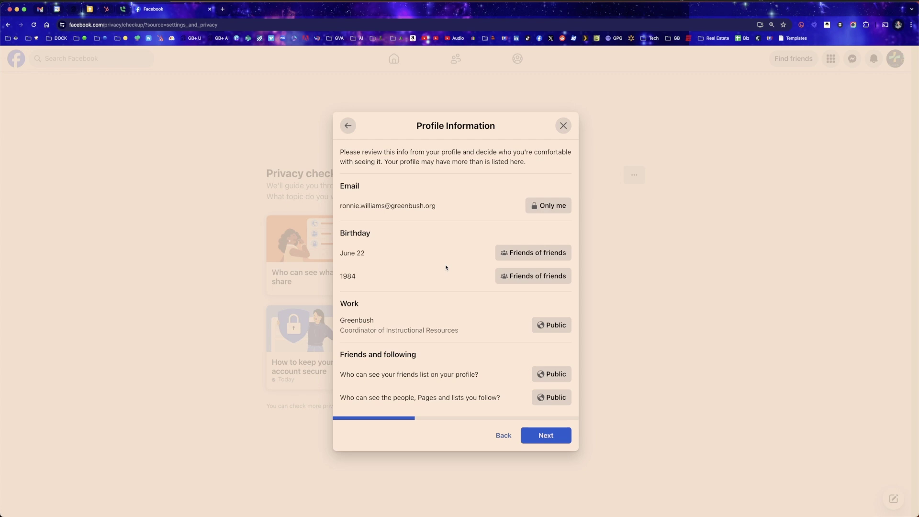
click(560, 436)
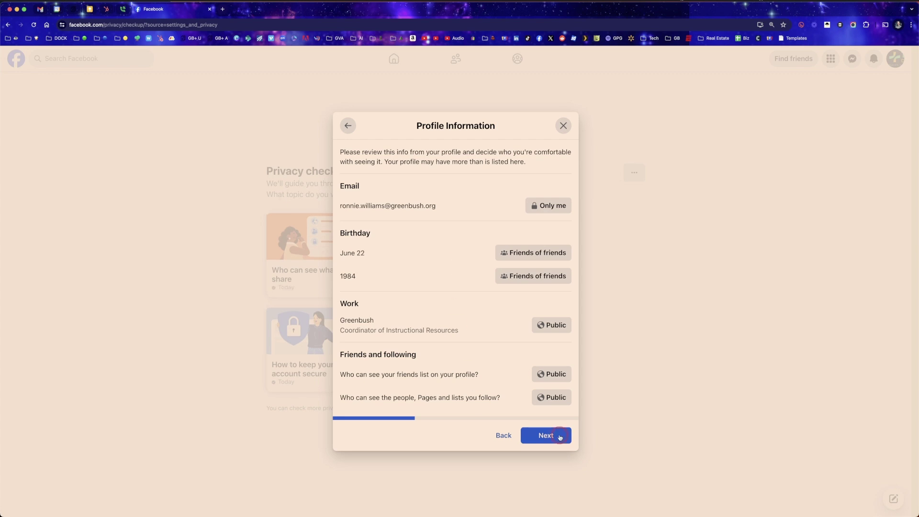
click(560, 436)
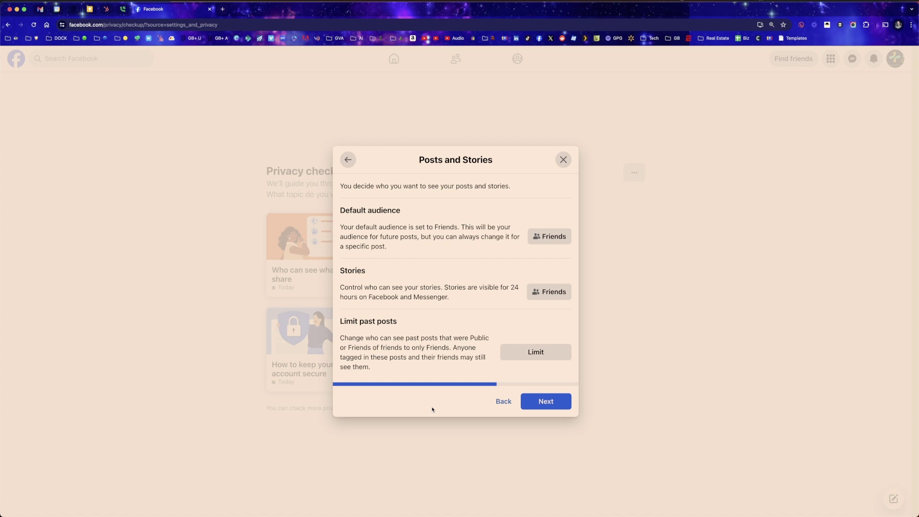
Step: Move through the Posts and Stories and Blocking steps, then return to the topic list
click(546, 406)
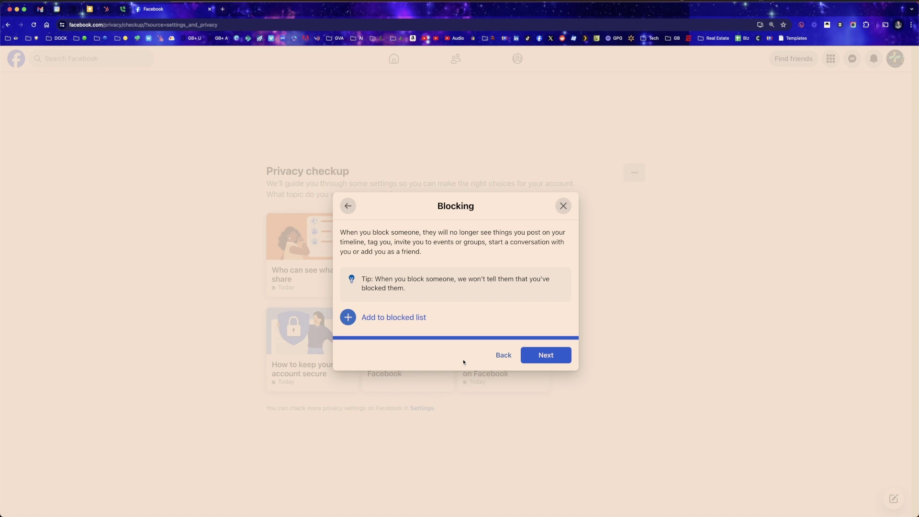
click(457, 360)
click(540, 357)
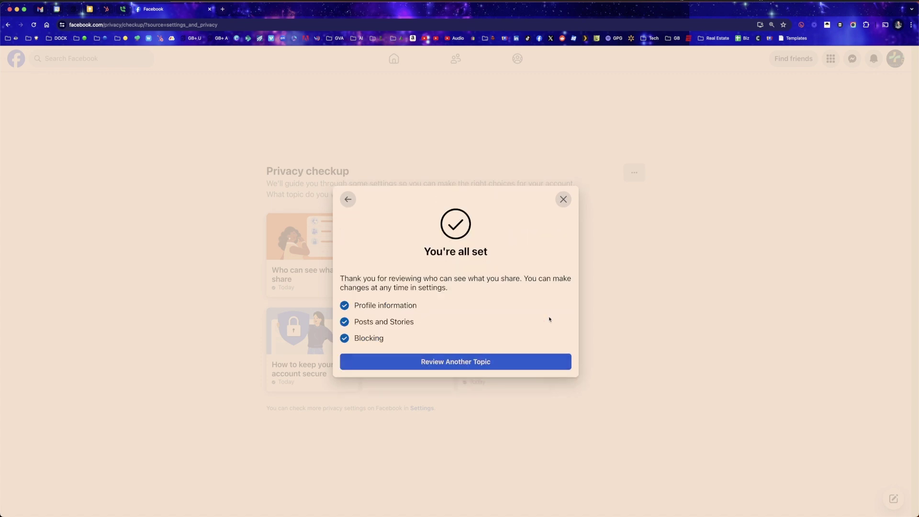
click(536, 361)
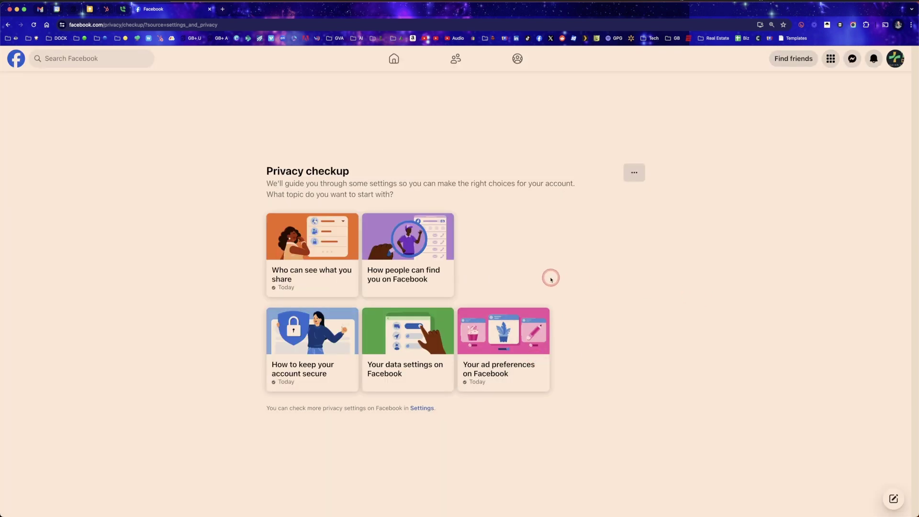
Step: Start 'How people can find you' and keep friend requests open to Everyone
click(433, 273)
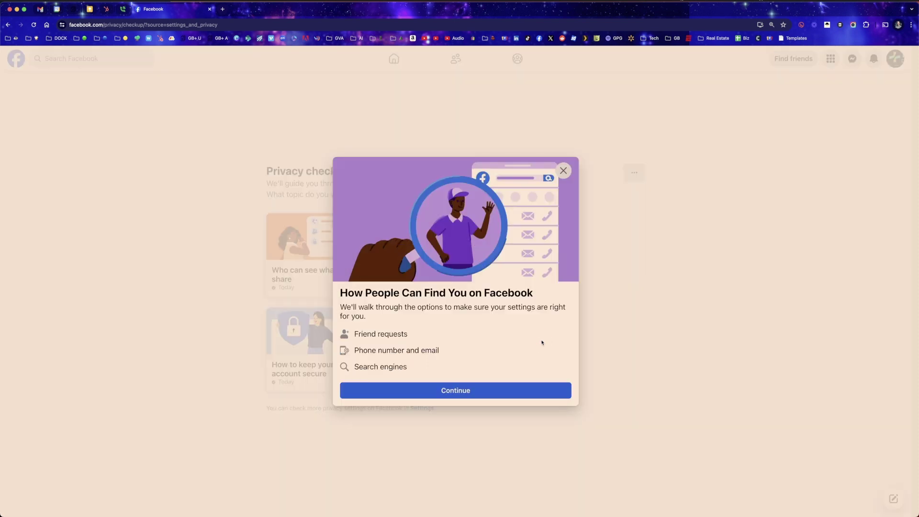
click(541, 341)
click(502, 389)
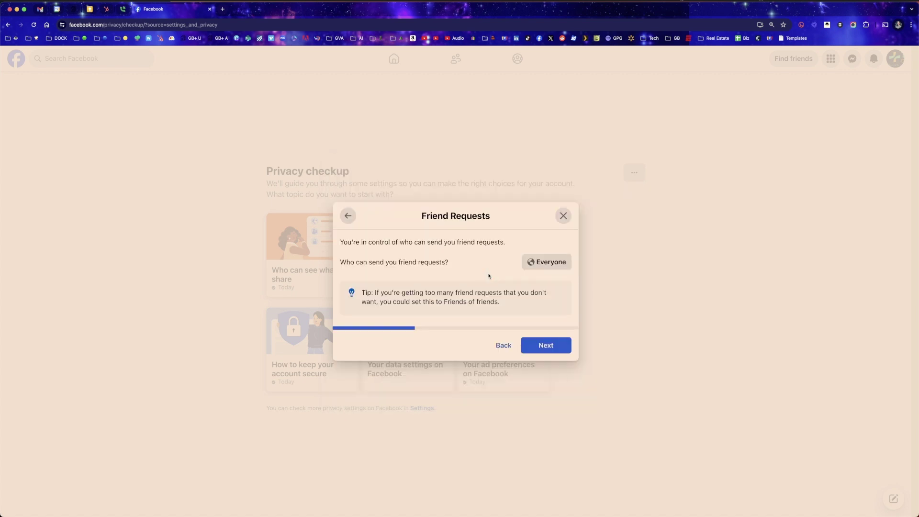
click(488, 276)
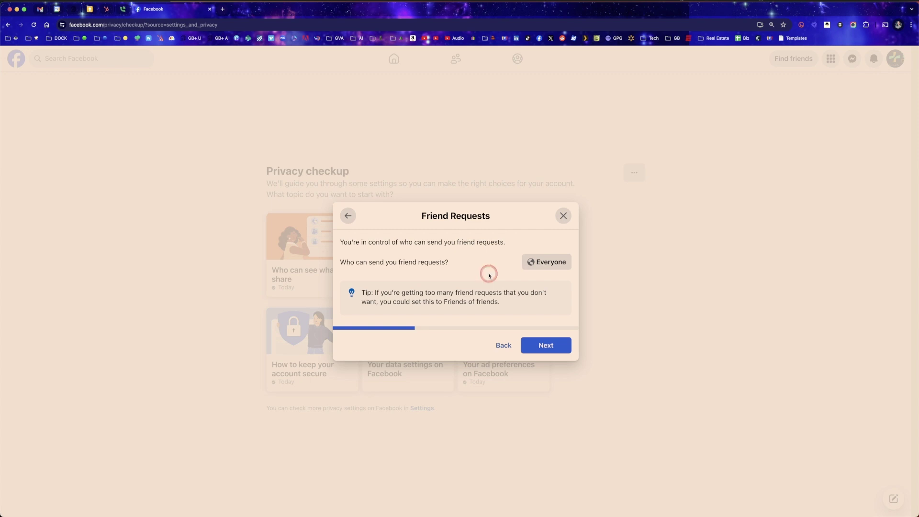
click(552, 263)
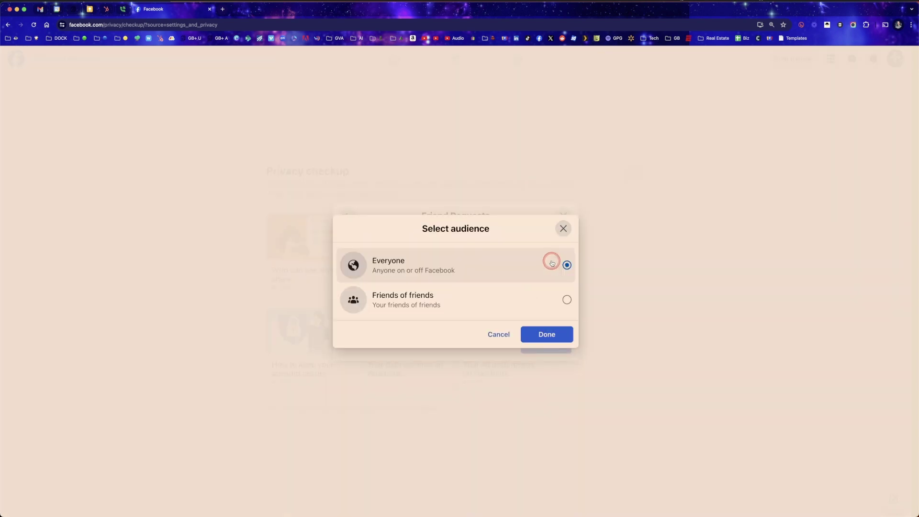
click(551, 263)
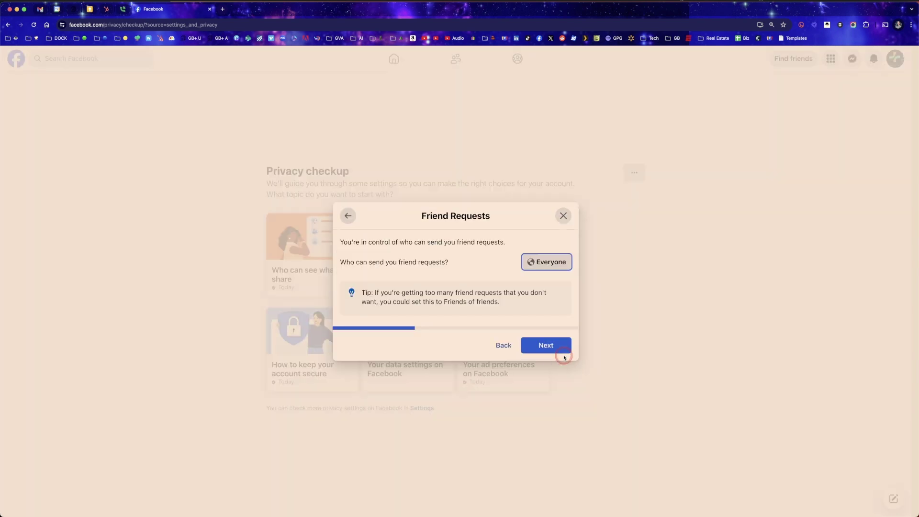
Step: Advance through the Phone Number and Search Engines steps to finish the review
click(563, 348)
click(550, 371)
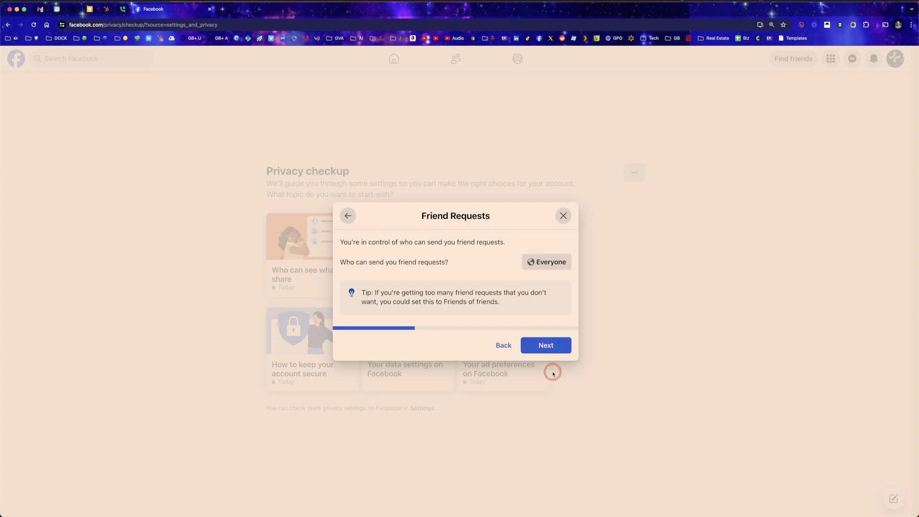
click(552, 347)
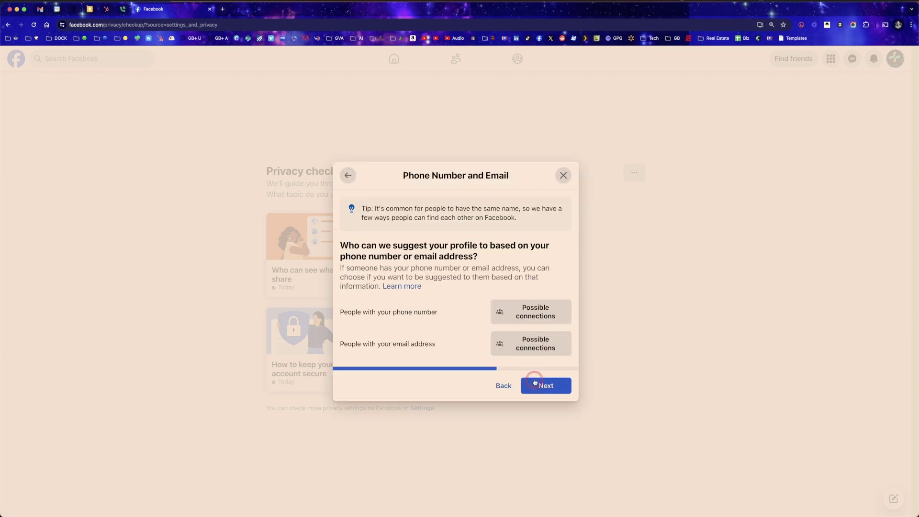
click(544, 388)
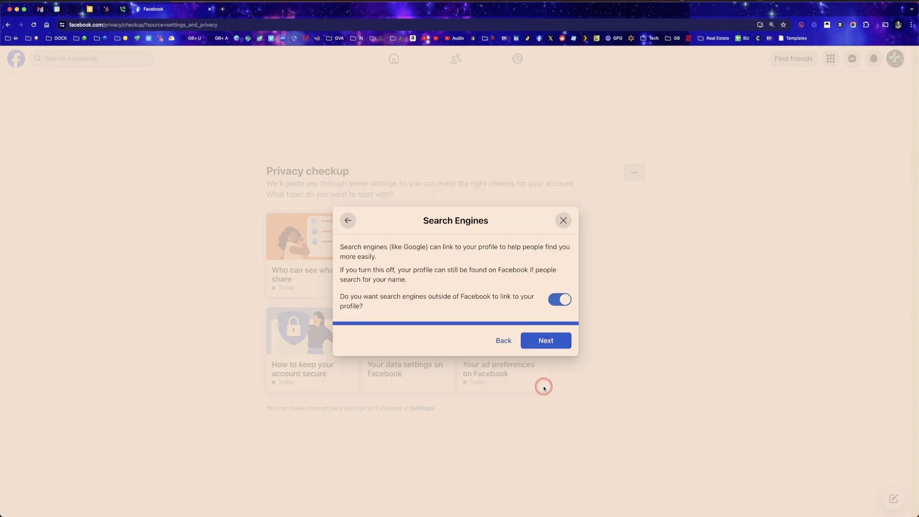
click(546, 350)
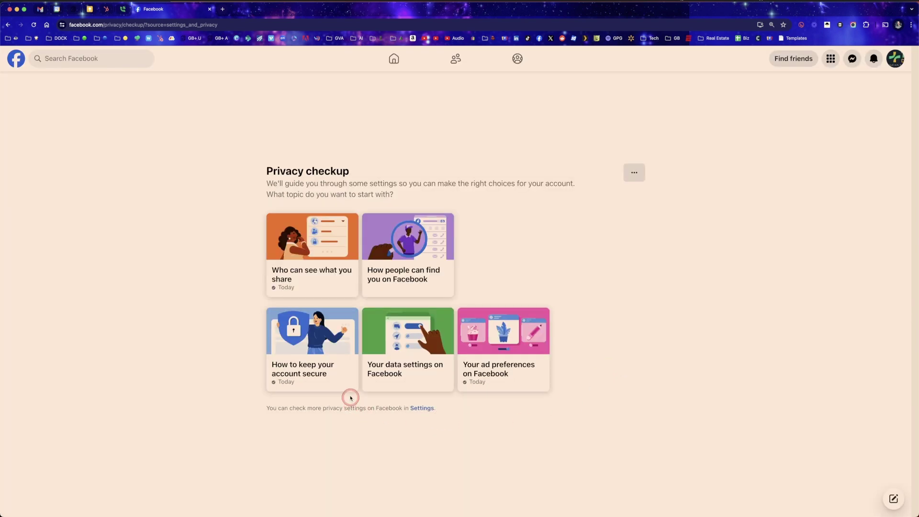
click(343, 370)
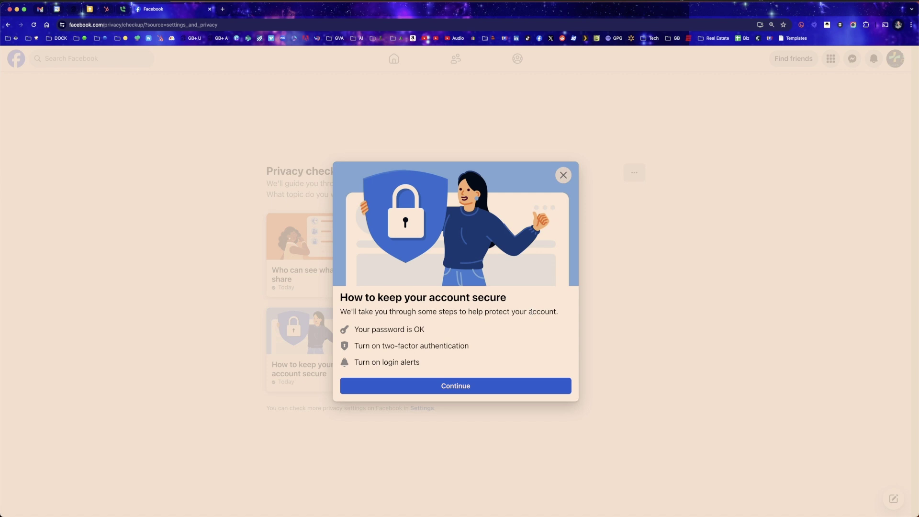
Step: Start two-factor setup from the security review and open Accounts Center's Password and security
click(512, 388)
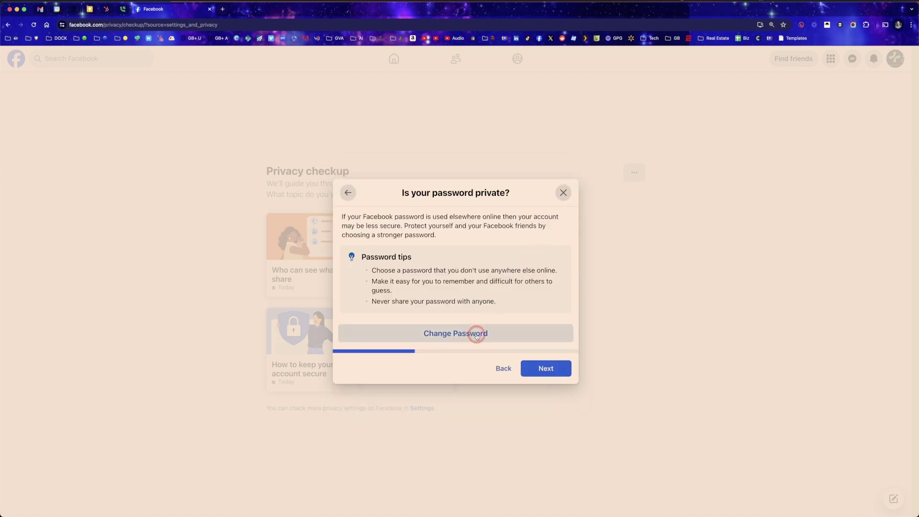
click(548, 370)
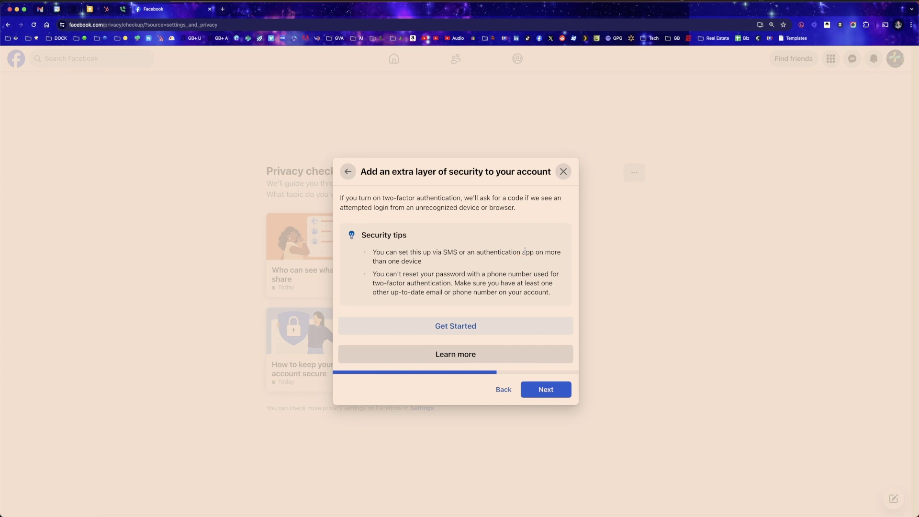
click(508, 331)
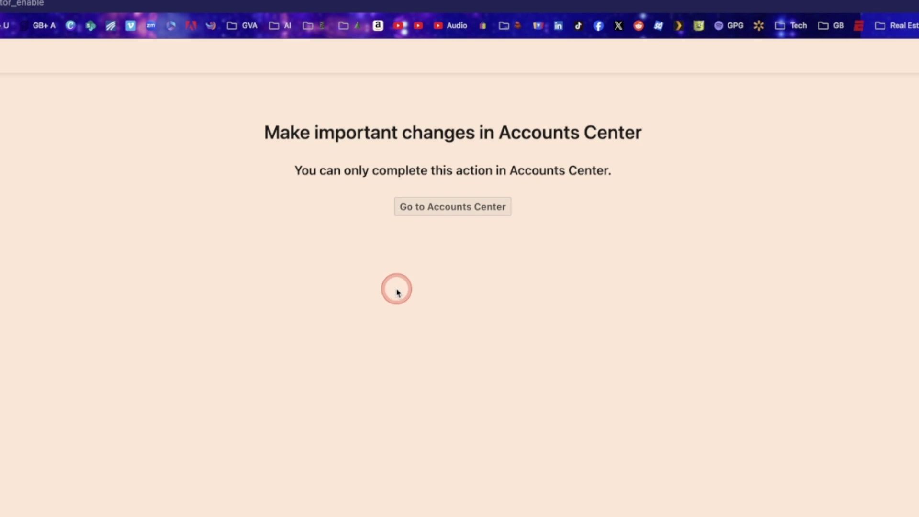
click(486, 214)
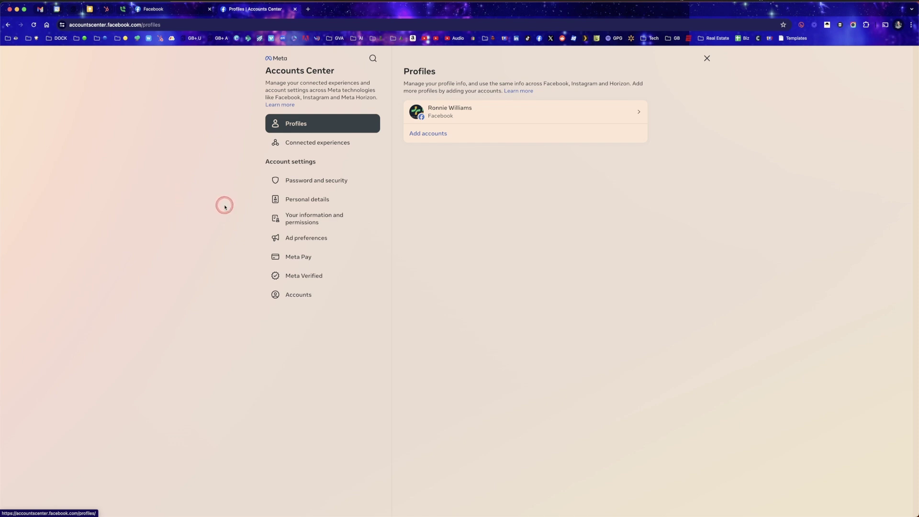
click(341, 181)
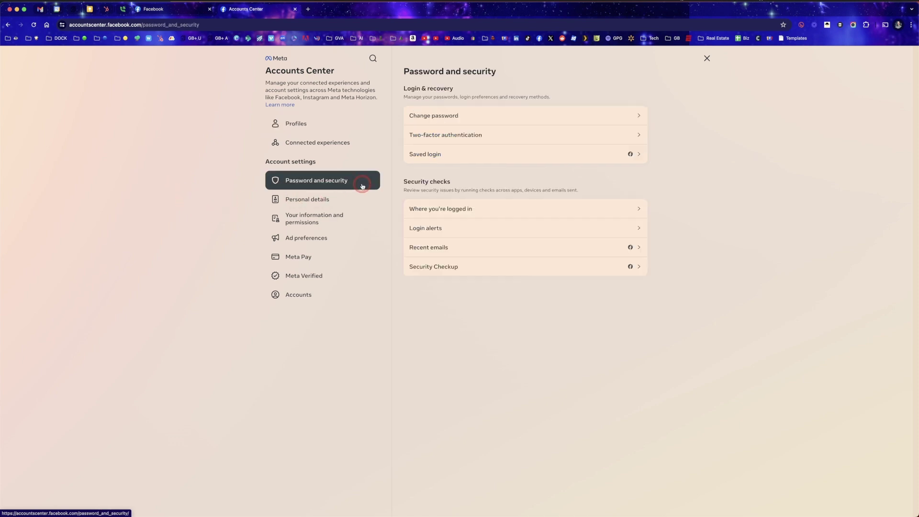
Step: Open two-factor authentication for the Facebook account and verify with the password and emailed code
click(509, 137)
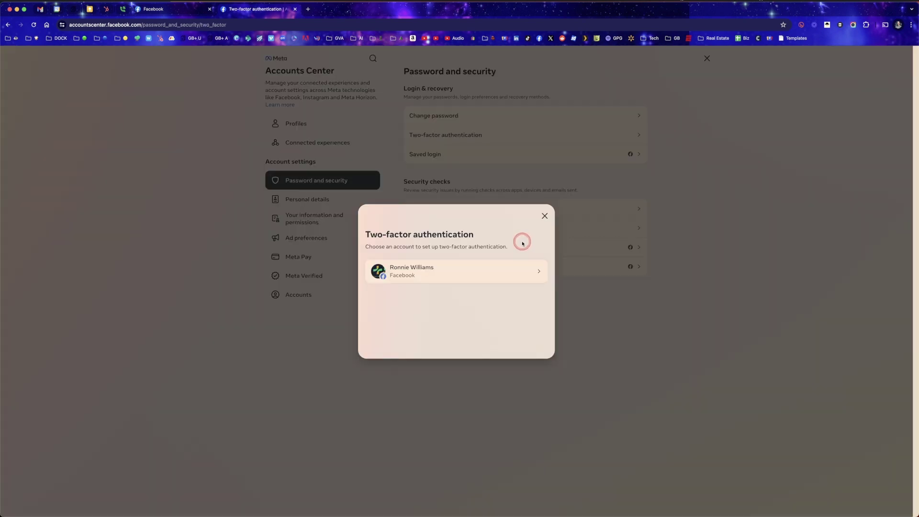
click(509, 269)
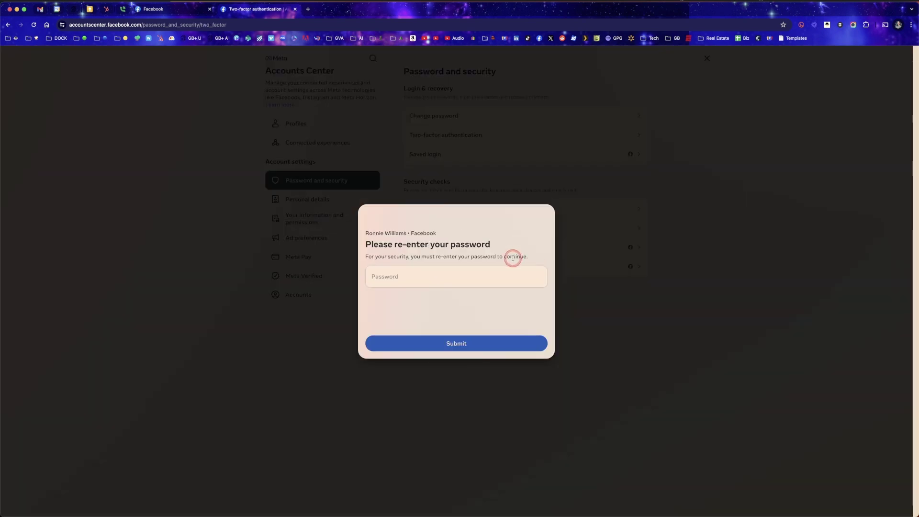
click(494, 275)
key(super+v)
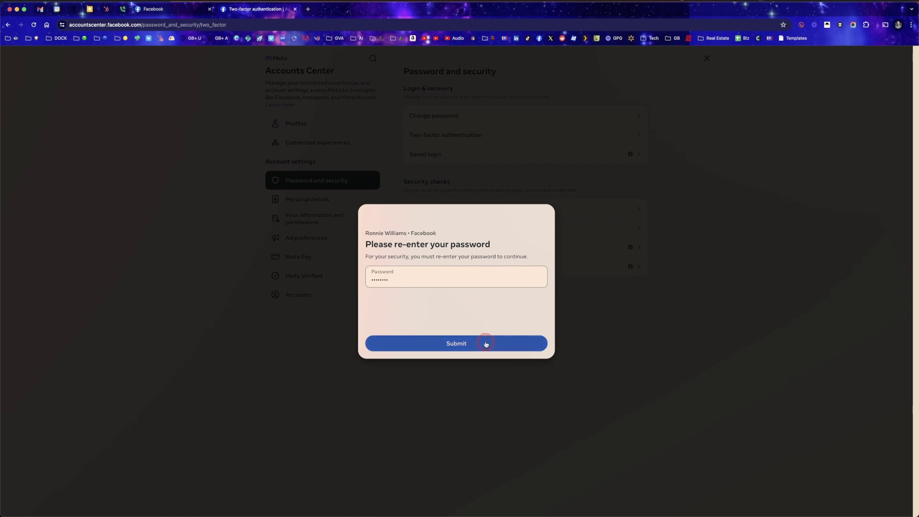
click(476, 346)
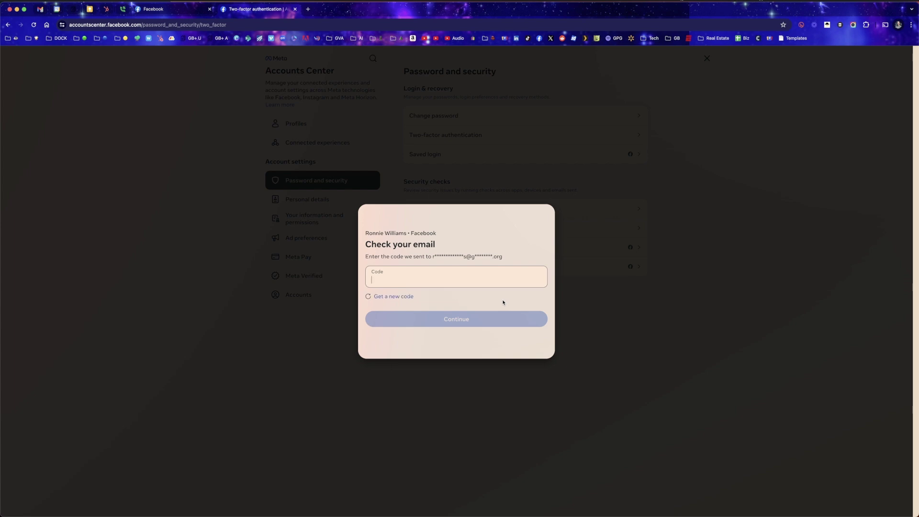
click(477, 339)
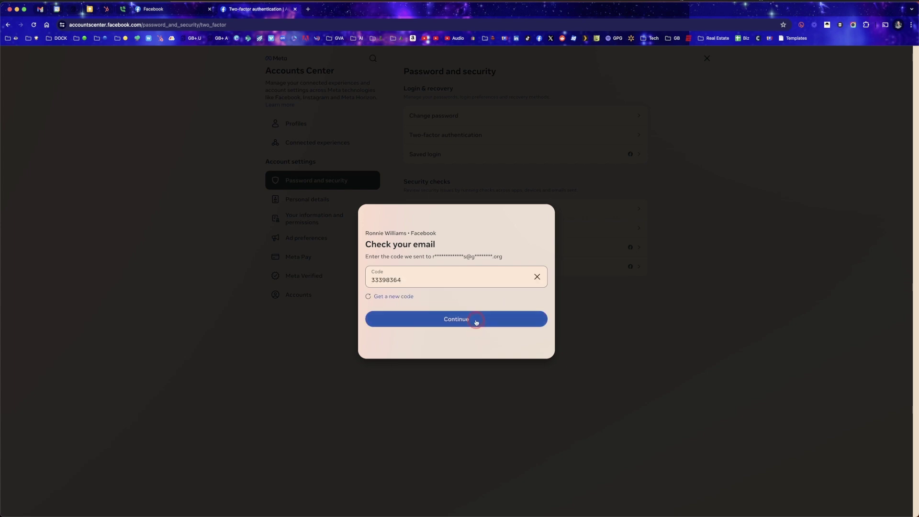
click(476, 321)
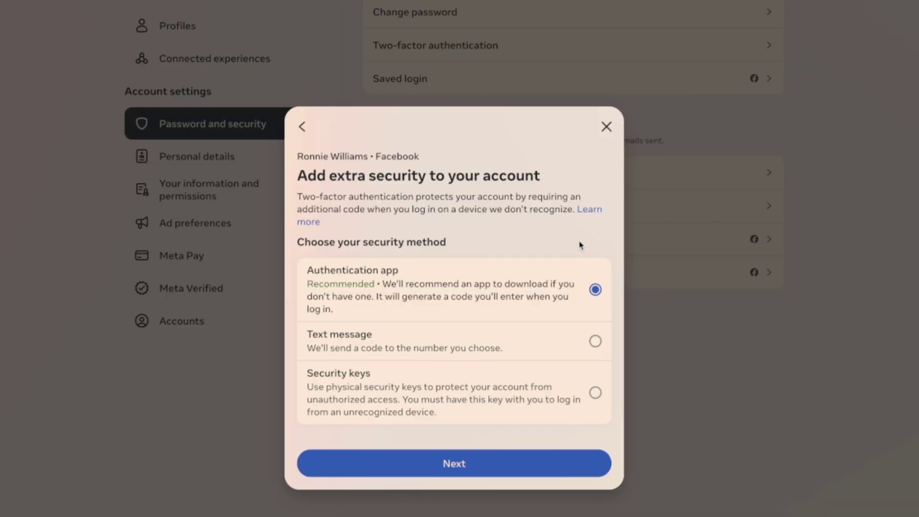
Step: Choose Text message as the two-factor security method
click(570, 284)
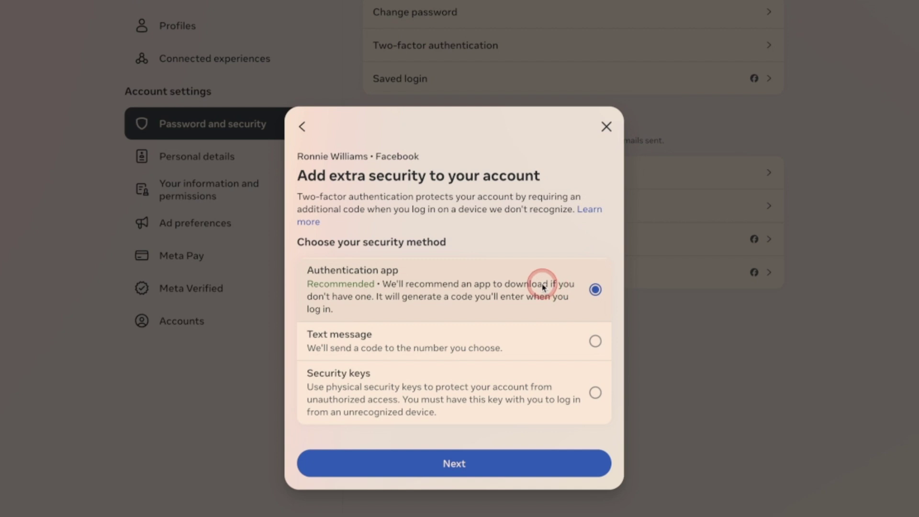
click(543, 340)
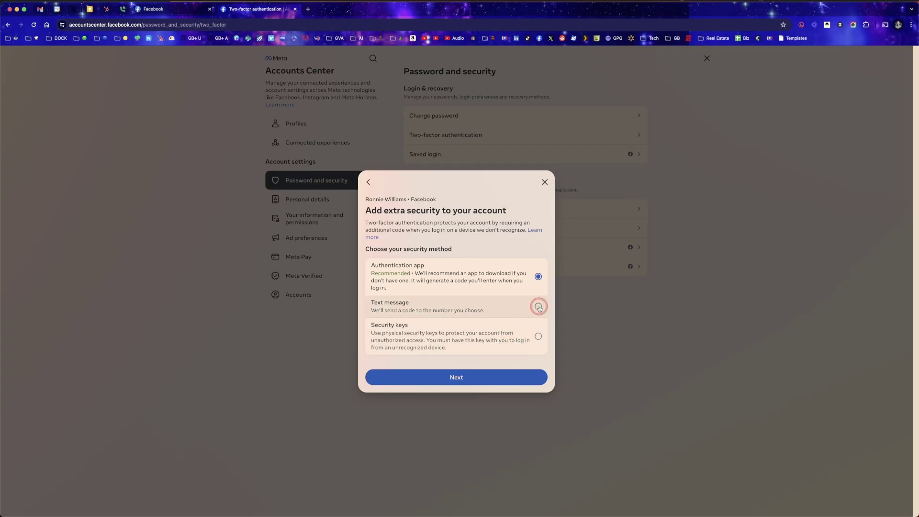
click(538, 307)
click(484, 380)
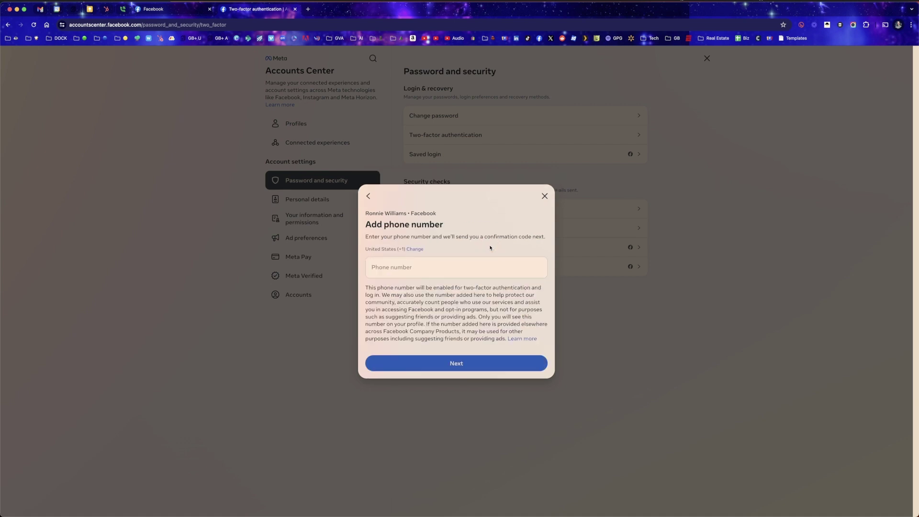
Step: Enter the mobile phone number to receive the code, then close the confirmation code dialog
click(486, 267)
click(479, 345)
click(471, 363)
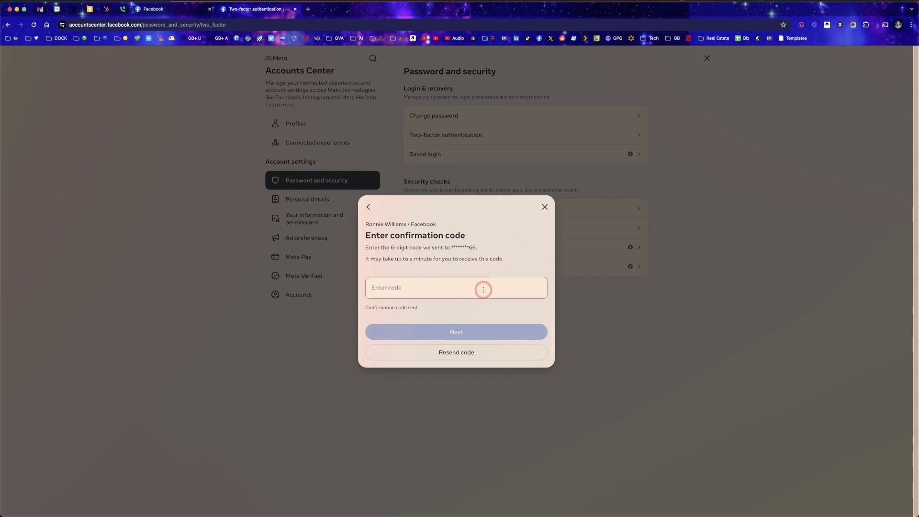
click(767, 208)
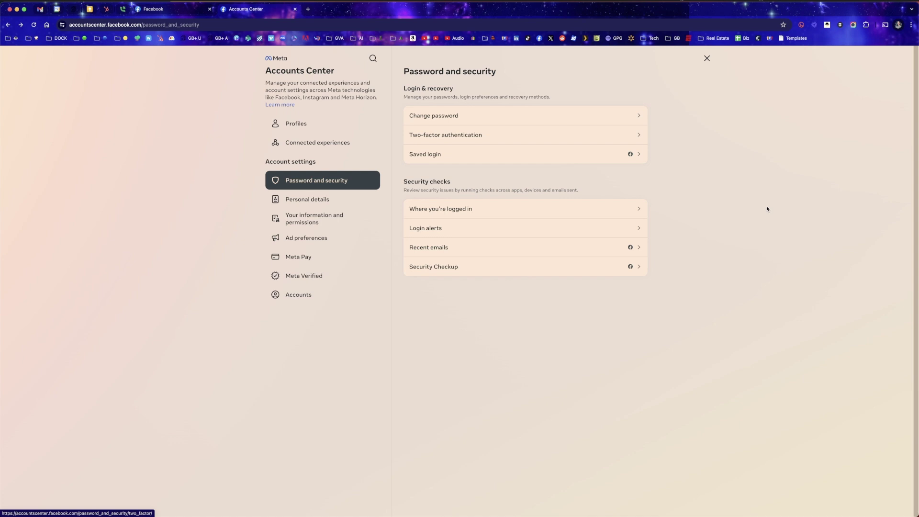
Step: Close the Accounts Center tab and review data settings, finding no apps or websites to remove
click(763, 196)
key(super+w)
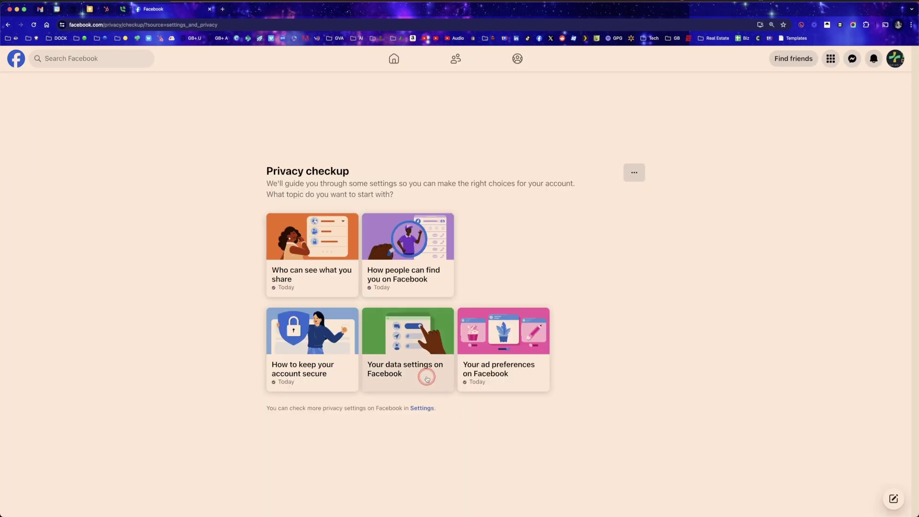
click(427, 379)
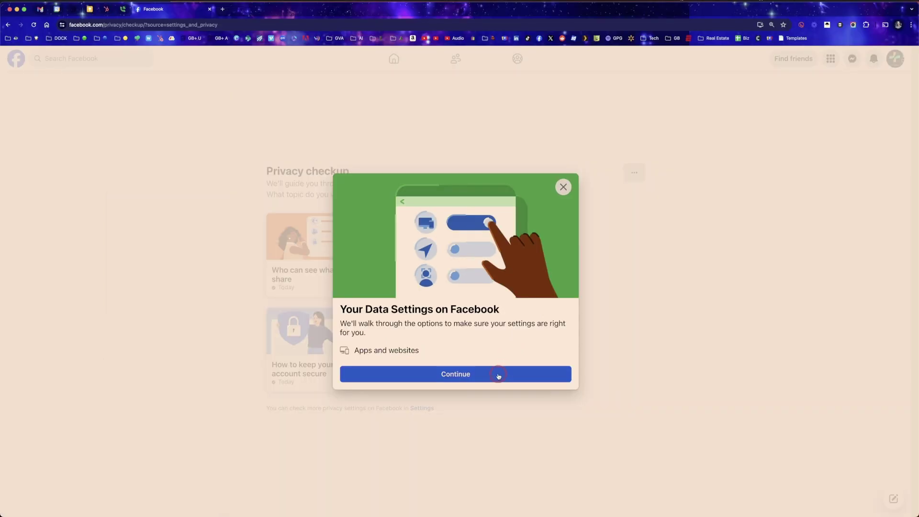
click(499, 376)
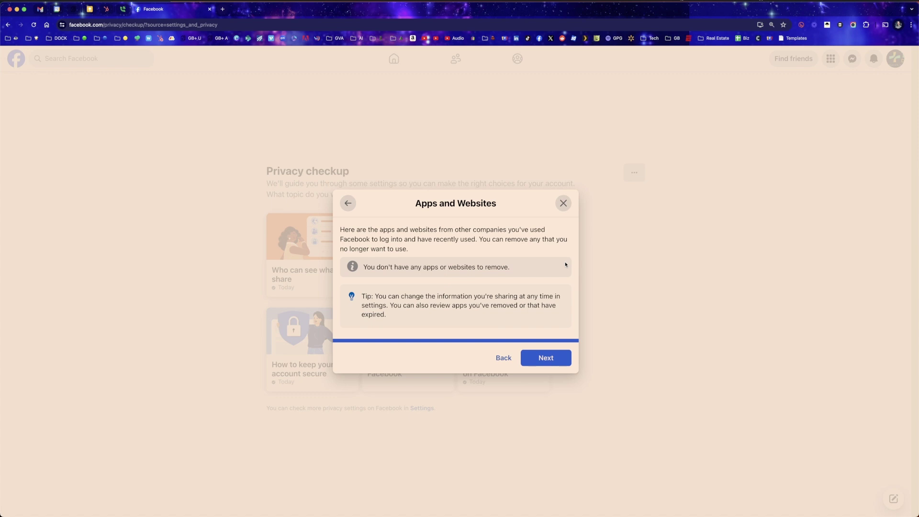
click(637, 319)
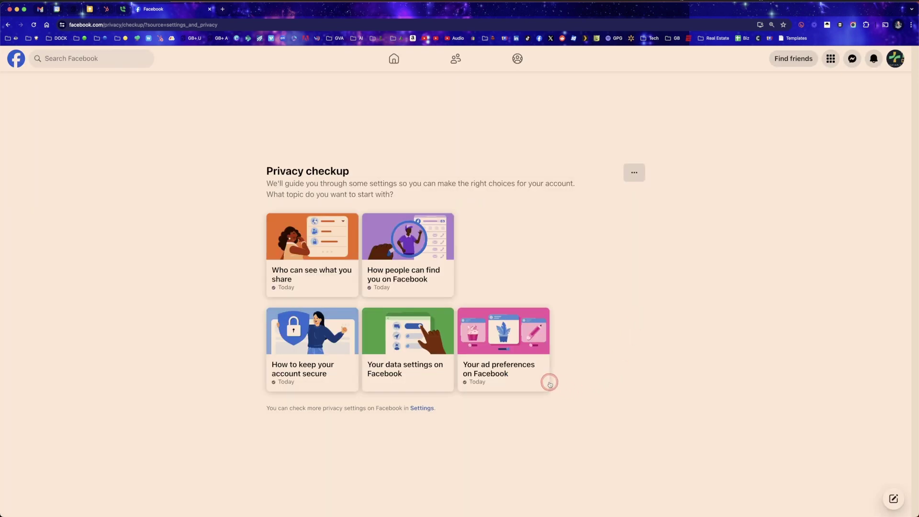
Step: Turn off Relationship status, Employer, Job title and Education ad targeting and continue to Social Interactions
click(527, 366)
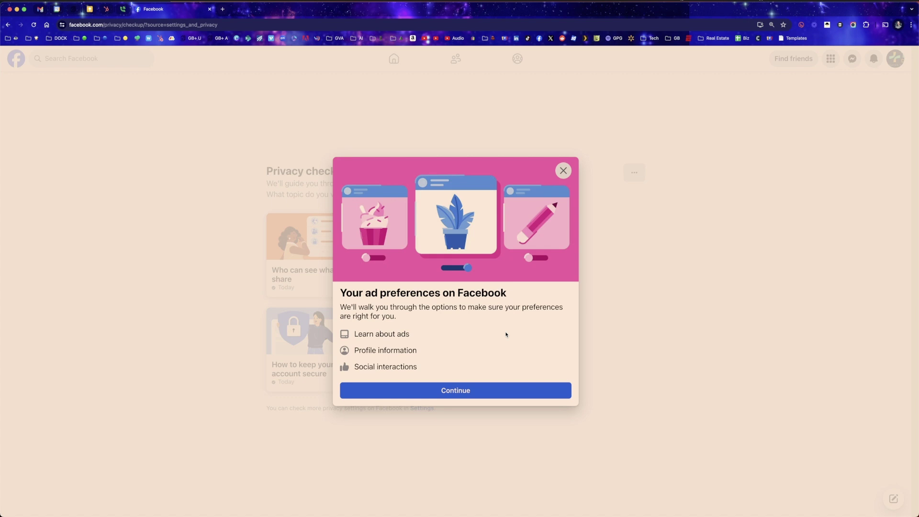
click(493, 391)
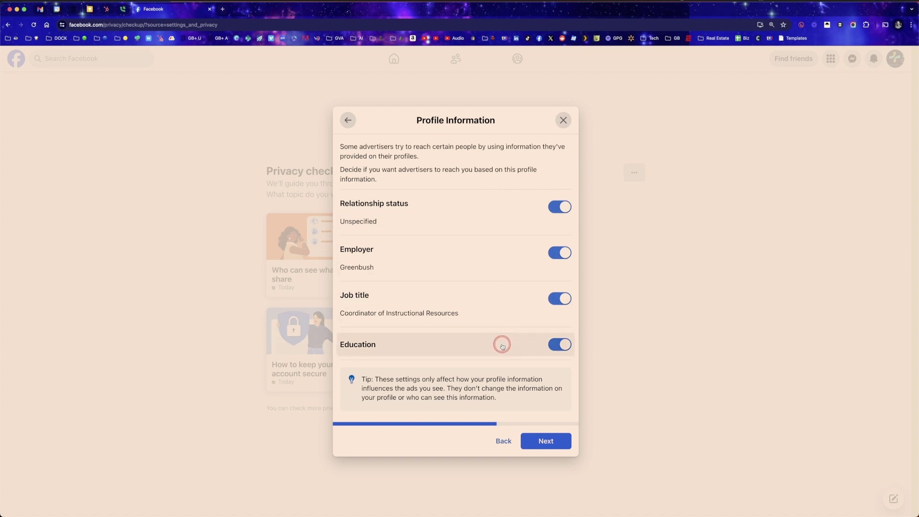
click(562, 208)
click(565, 254)
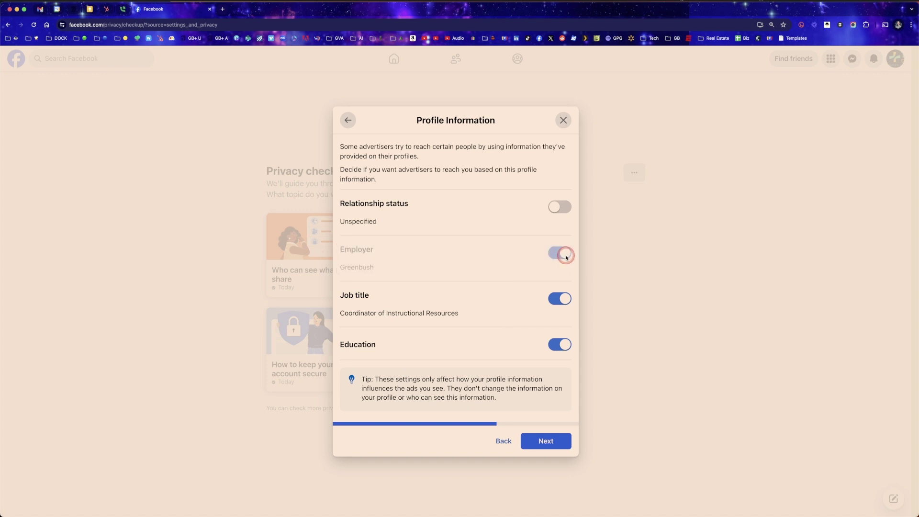
click(563, 299)
click(564, 343)
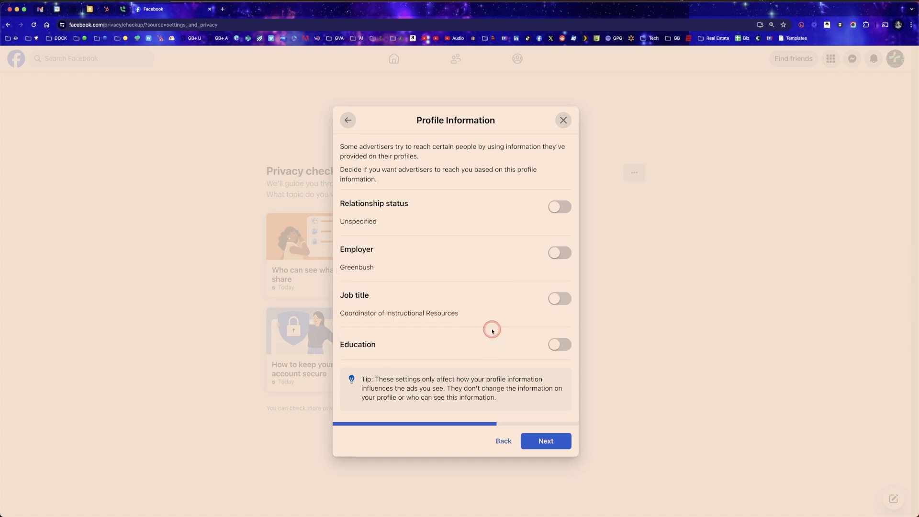
click(546, 440)
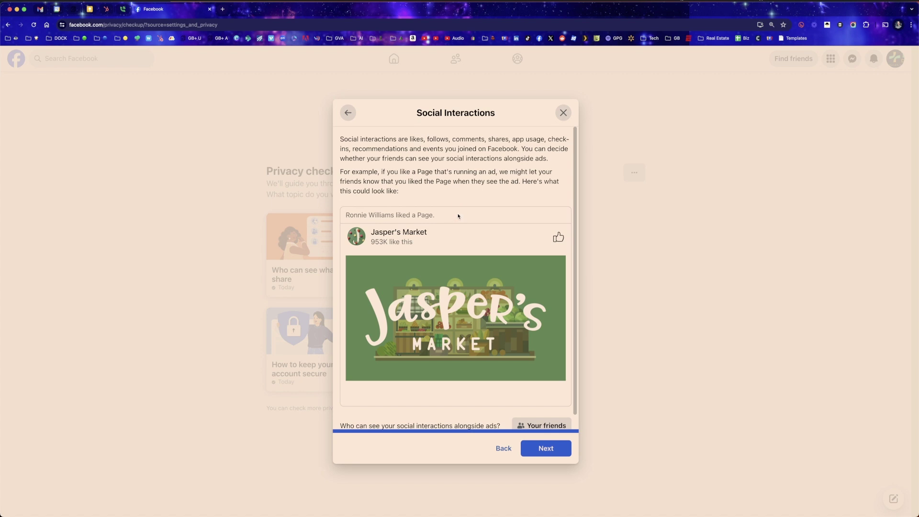
Step: Switch social interactions alongside ads from Your friends to Only me and finish the ad review
scroll(498, 311, down, 1)
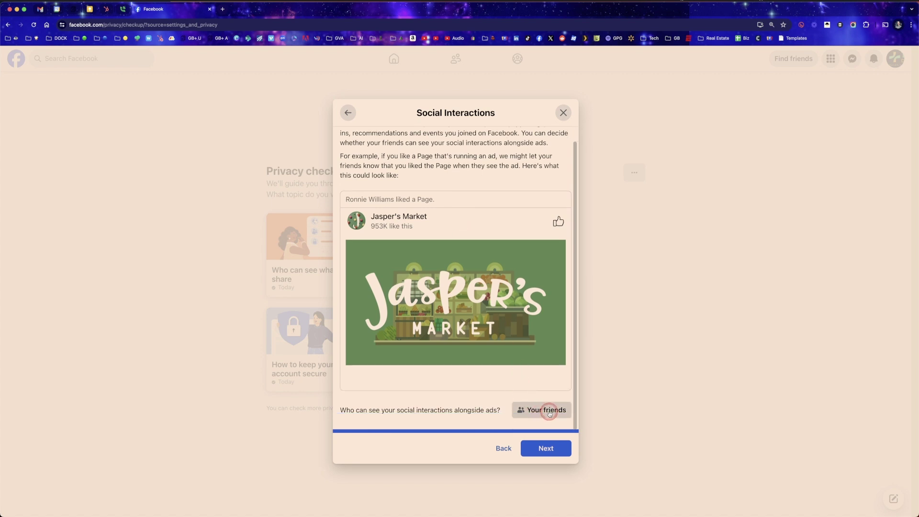
click(549, 414)
click(568, 312)
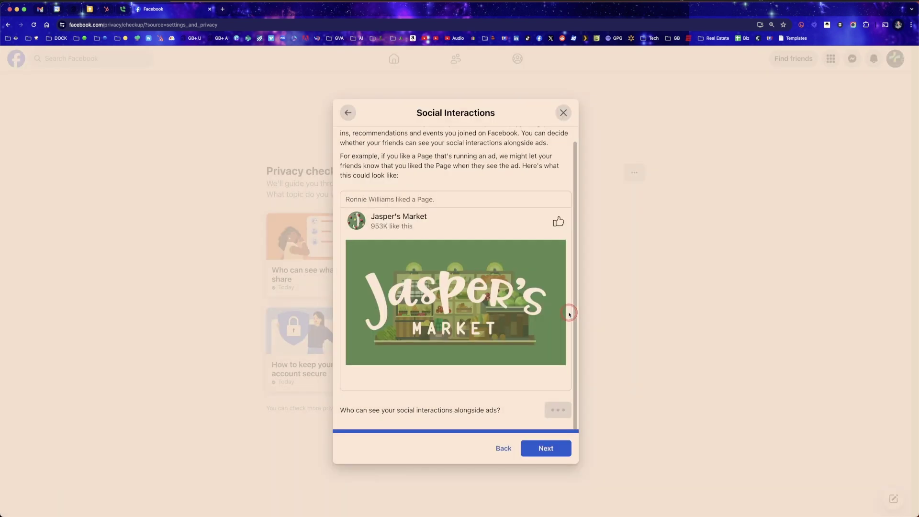
click(554, 451)
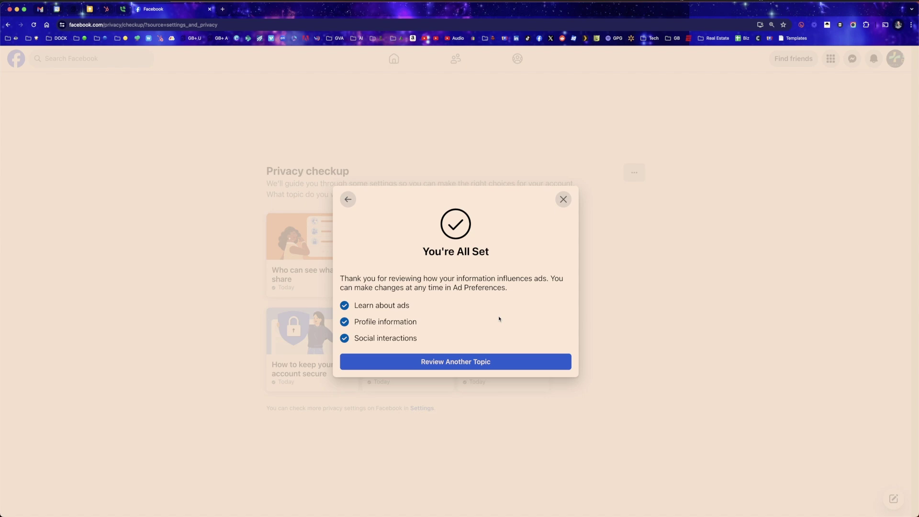
click(499, 319)
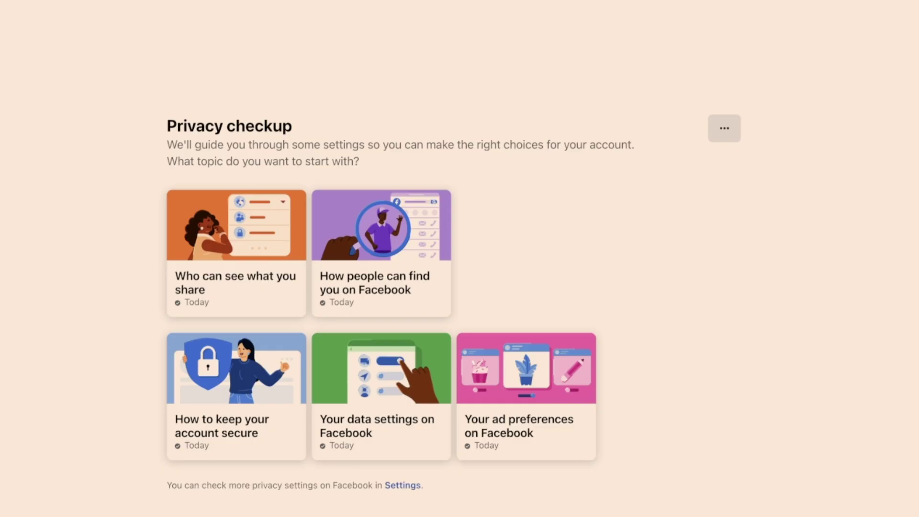